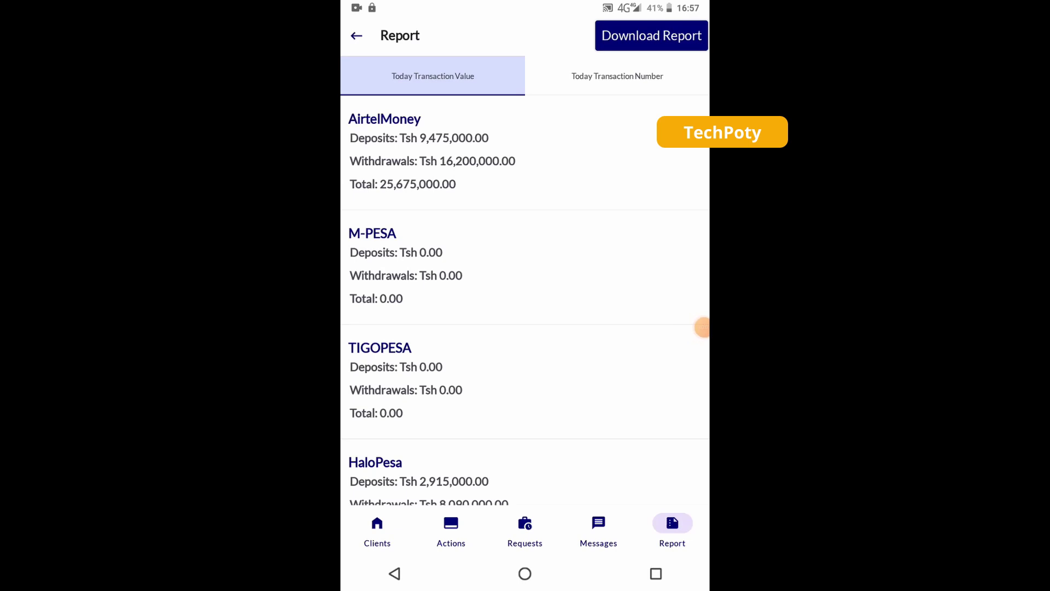
{"action": "scroll", "coordinate": [525, 300], "scroll_direction": "up", "scroll_amount": 1}
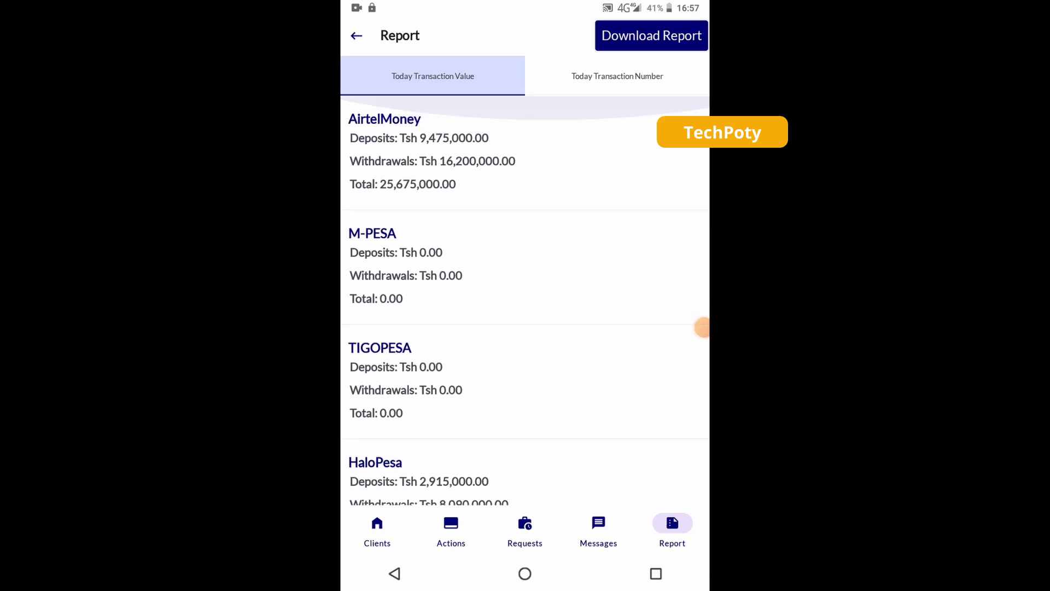
{"action": "scroll", "coordinate": [525, 301], "scroll_direction": "down", "scroll_amount": 1}
{"action": "scroll", "coordinate": [525, 301], "scroll_direction": "up", "scroll_amount": 1}
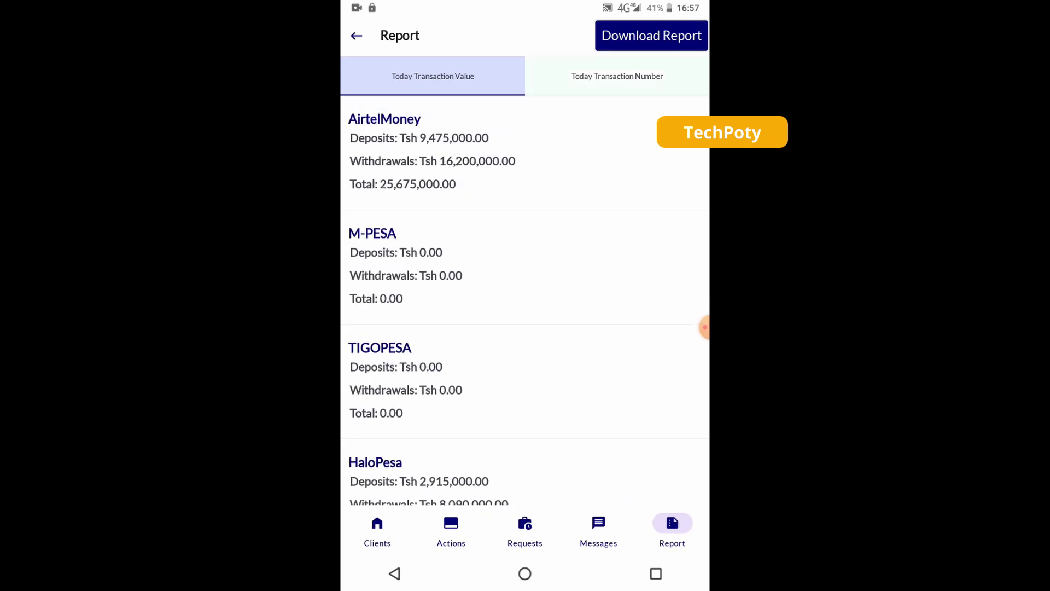
Step: Toggle today's Report summary between transaction counts and Tsh transaction values
{"action": "left_click", "coordinate": [618, 76]}
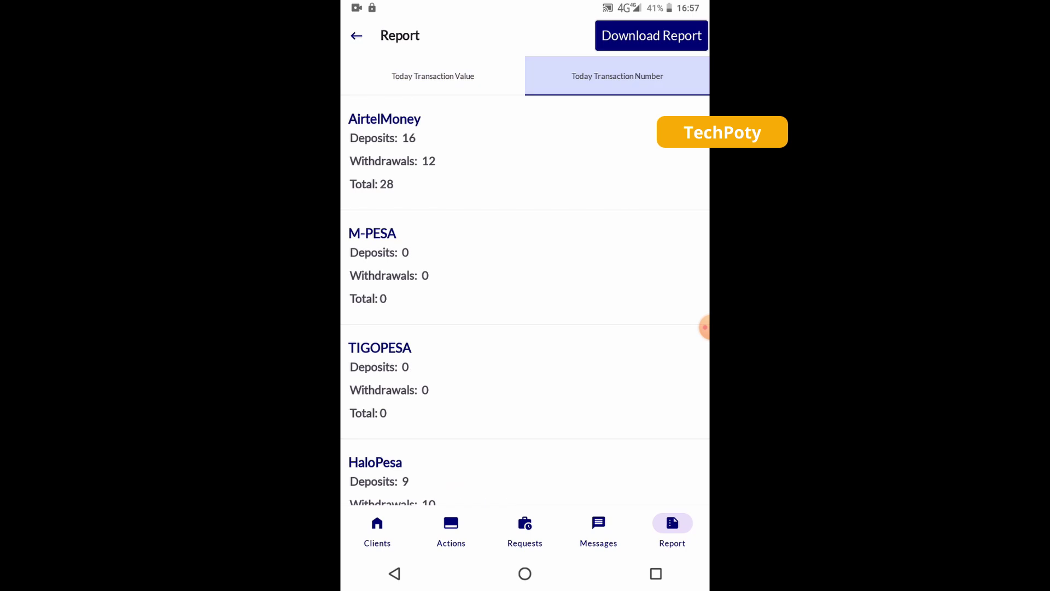
{"action": "left_click", "coordinate": [432, 76]}
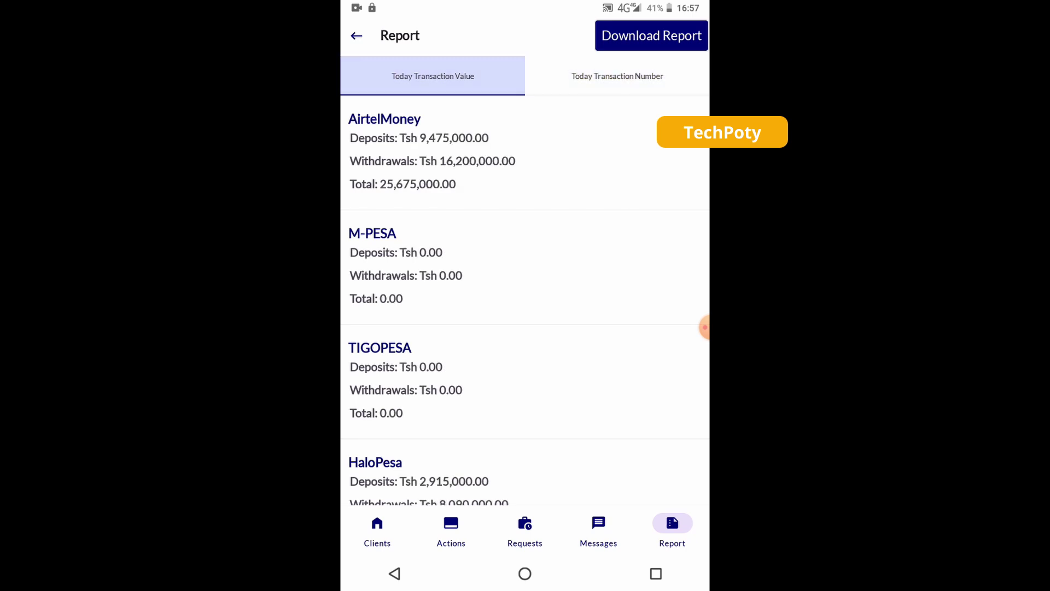
{"action": "scroll", "coordinate": [526, 301], "scroll_direction": "down", "scroll_amount": 1}
{"action": "scroll", "coordinate": [525, 300], "scroll_direction": "up", "scroll_amount": 1}
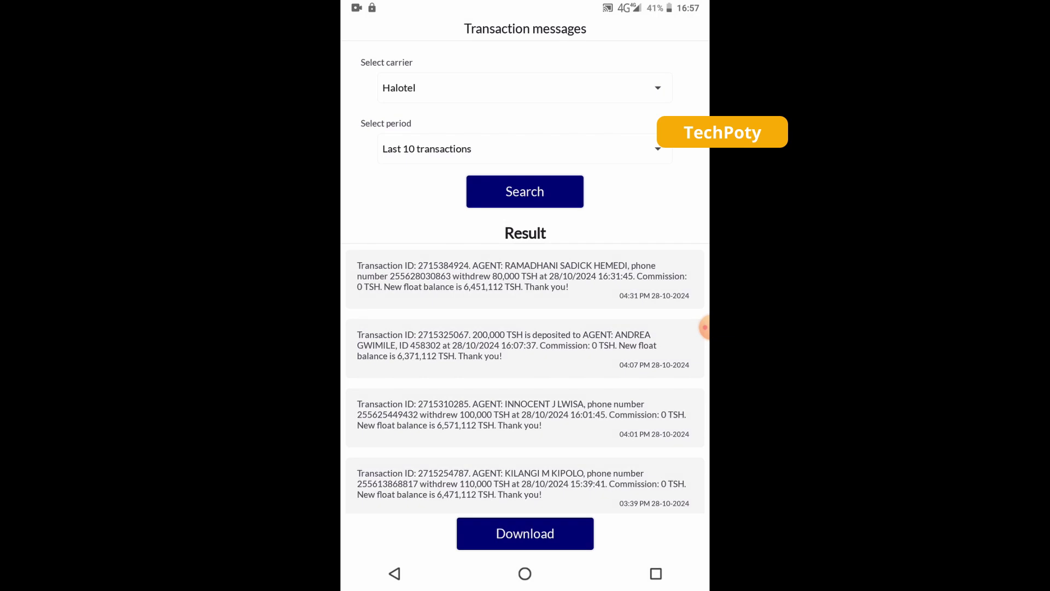
Step: Search transaction messages with carrier Airtel and period Current month
{"action": "left_click", "coordinate": [526, 88]}
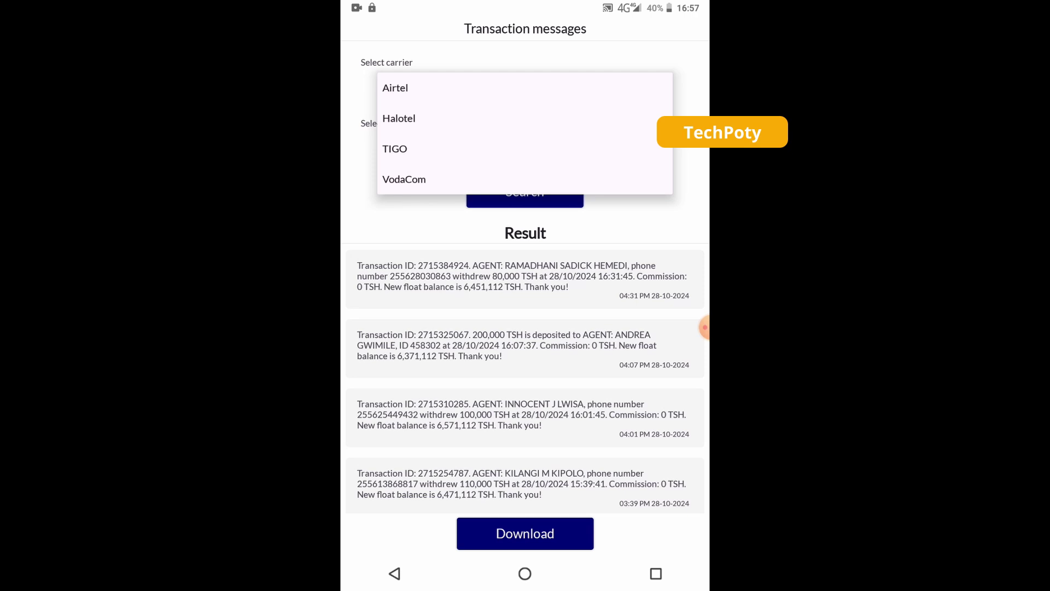
{"action": "left_click", "coordinate": [395, 88]}
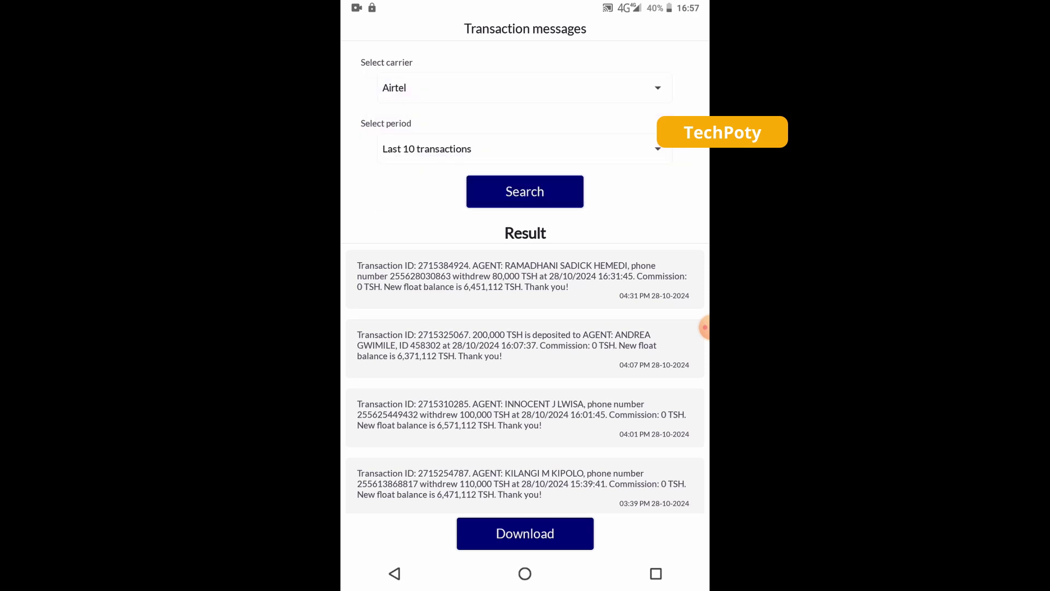
{"action": "left_click", "coordinate": [525, 149]}
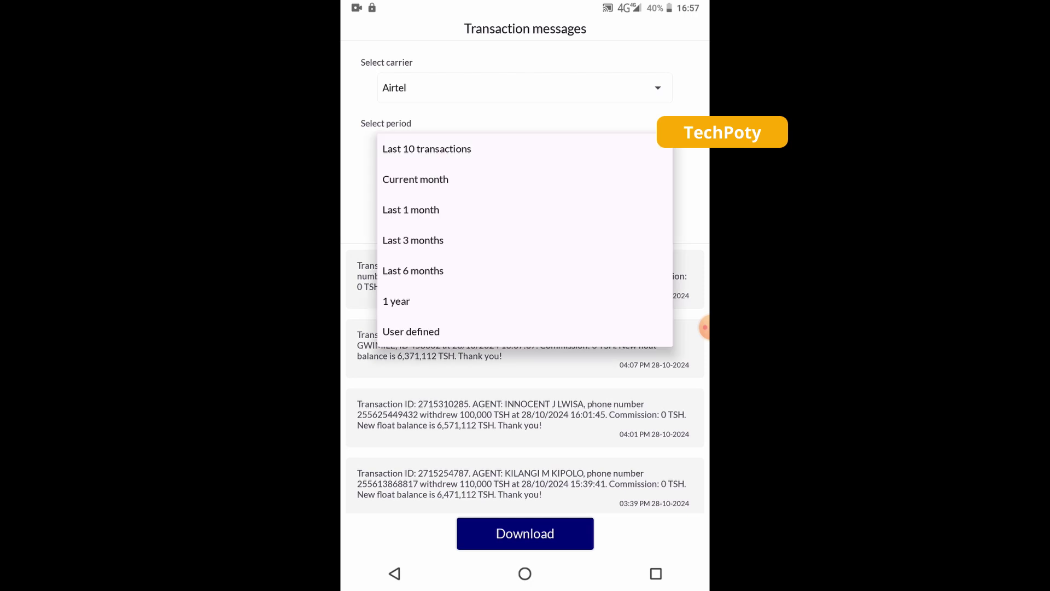
{"action": "left_click", "coordinate": [415, 179]}
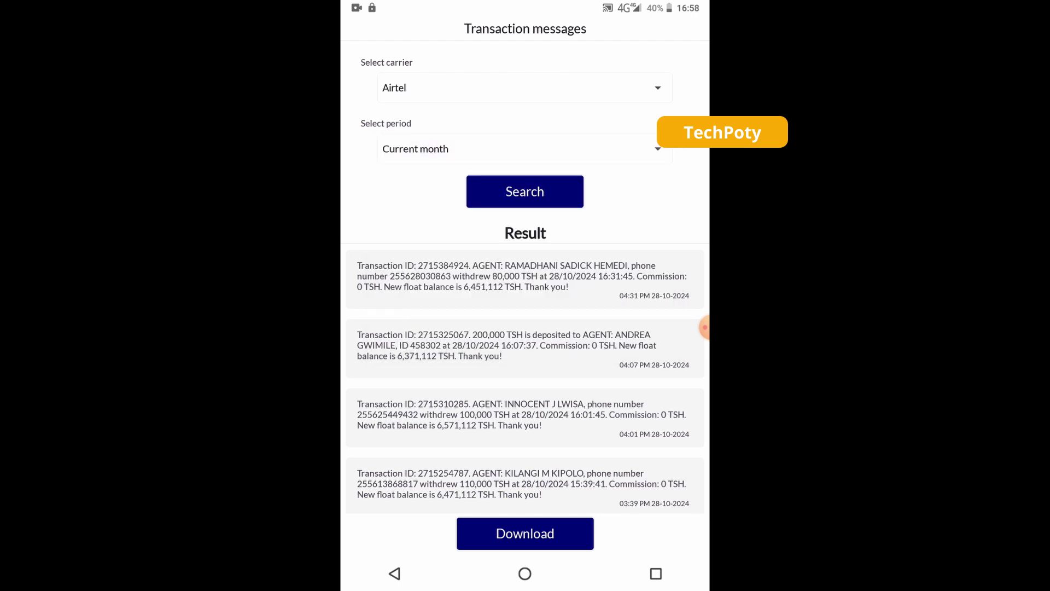
{"action": "left_click", "coordinate": [525, 191]}
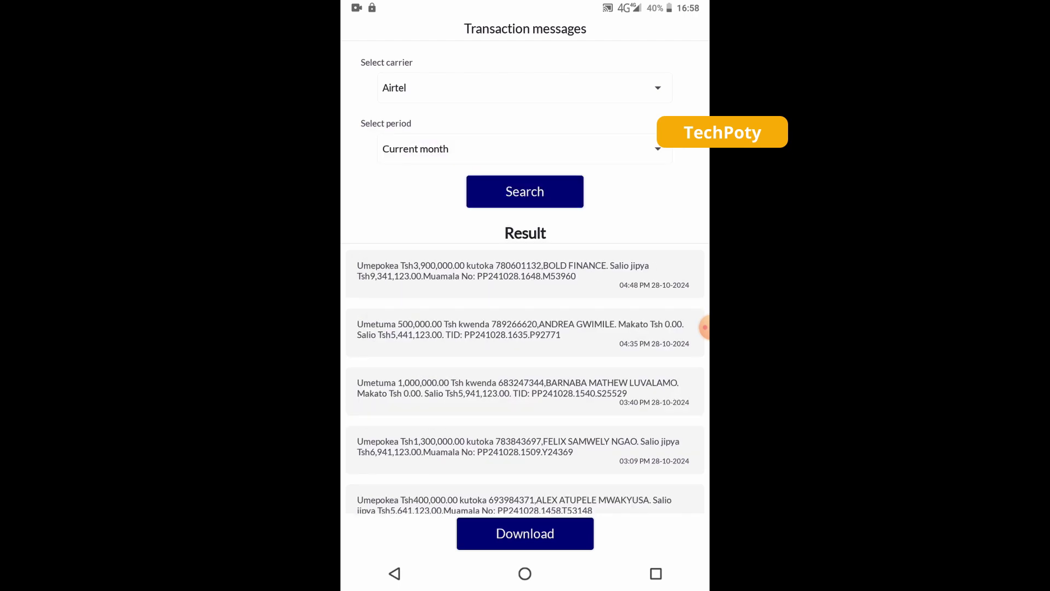
{"action": "scroll", "coordinate": [525, 379], "scroll_direction": "down", "scroll_amount": 3}
{"action": "scroll", "coordinate": [526, 381], "scroll_direction": "down", "scroll_amount": 3}
{"action": "scroll", "coordinate": [526, 380], "scroll_direction": "down", "scroll_amount": 3}
{"action": "scroll", "coordinate": [525, 380], "scroll_direction": "down", "scroll_amount": 3}
{"action": "scroll", "coordinate": [525, 378], "scroll_direction": "down", "scroll_amount": 3}
{"action": "scroll", "coordinate": [525, 378], "scroll_direction": "down", "scroll_amount": 3}
{"action": "scroll", "coordinate": [525, 379], "scroll_direction": "down", "scroll_amount": 3}
{"action": "scroll", "coordinate": [525, 379], "scroll_direction": "down", "scroll_amount": 3}
{"action": "scroll", "coordinate": [526, 379], "scroll_direction": "down", "scroll_amount": 3}
{"action": "scroll", "coordinate": [525, 378], "scroll_direction": "down", "scroll_amount": 3}
{"action": "scroll", "coordinate": [525, 379], "scroll_direction": "down", "scroll_amount": 2}
{"action": "scroll", "coordinate": [525, 378], "scroll_direction": "down", "scroll_amount": 2}
{"action": "scroll", "coordinate": [525, 380], "scroll_direction": "down", "scroll_amount": 2}
{"action": "scroll", "coordinate": [525, 379], "scroll_direction": "down", "scroll_amount": 2}
{"action": "scroll", "coordinate": [526, 379], "scroll_direction": "down", "scroll_amount": 2}
{"action": "scroll", "coordinate": [525, 379], "scroll_direction": "down", "scroll_amount": 2}
{"action": "scroll", "coordinate": [526, 379], "scroll_direction": "up", "scroll_amount": 2}
{"action": "scroll", "coordinate": [526, 378], "scroll_direction": "up", "scroll_amount": 2}
{"action": "scroll", "coordinate": [525, 379], "scroll_direction": "up", "scroll_amount": 2}
{"action": "scroll", "coordinate": [525, 378], "scroll_direction": "up", "scroll_amount": 2}
{"action": "scroll", "coordinate": [704, 328], "scroll_direction": "up", "scroll_amount": 2}
{"action": "scroll", "coordinate": [704, 327], "scroll_direction": "up", "scroll_amount": 2}
{"action": "scroll", "coordinate": [704, 327], "scroll_direction": "up", "scroll_amount": 2}
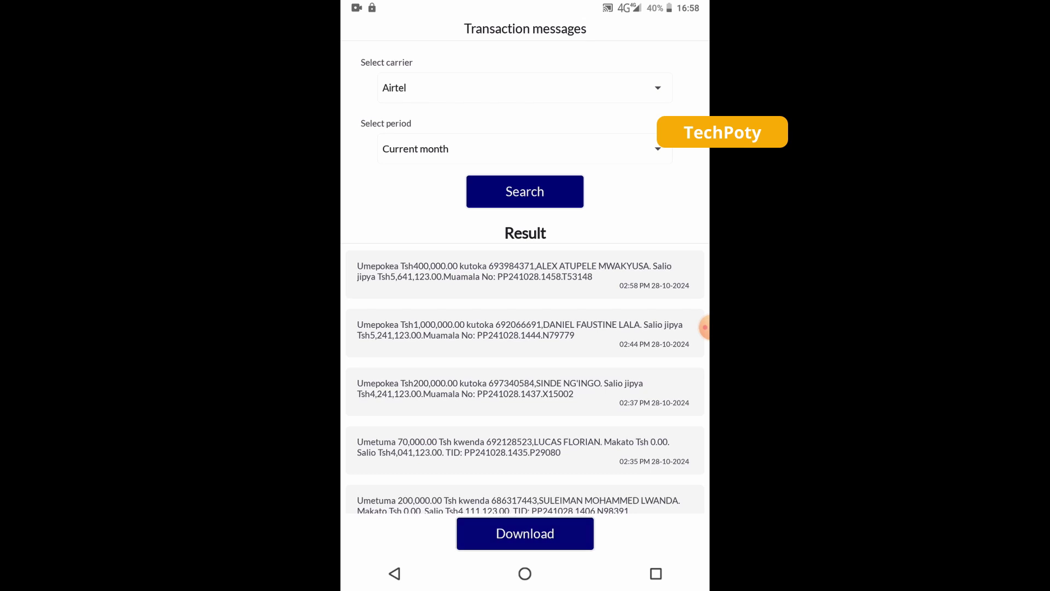
Step: Export Airtel's current-month results as a PDF, then go to the home screen
{"action": "left_click", "coordinate": [526, 534]}
{"action": "left_click", "coordinate": [525, 574]}
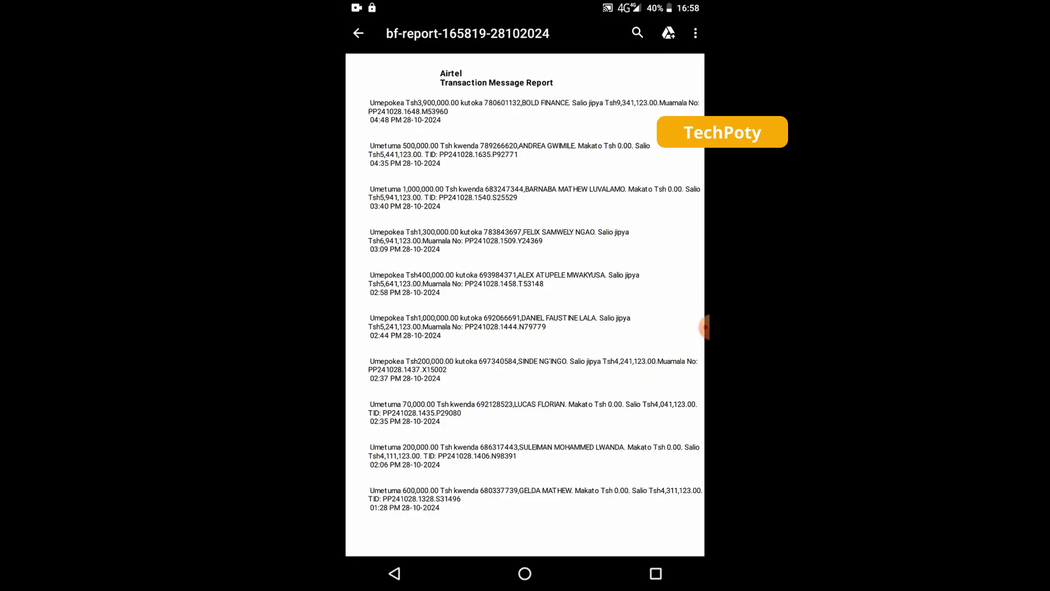
{"action": "scroll", "coordinate": [525, 296], "scroll_direction": "down", "scroll_amount": 5}
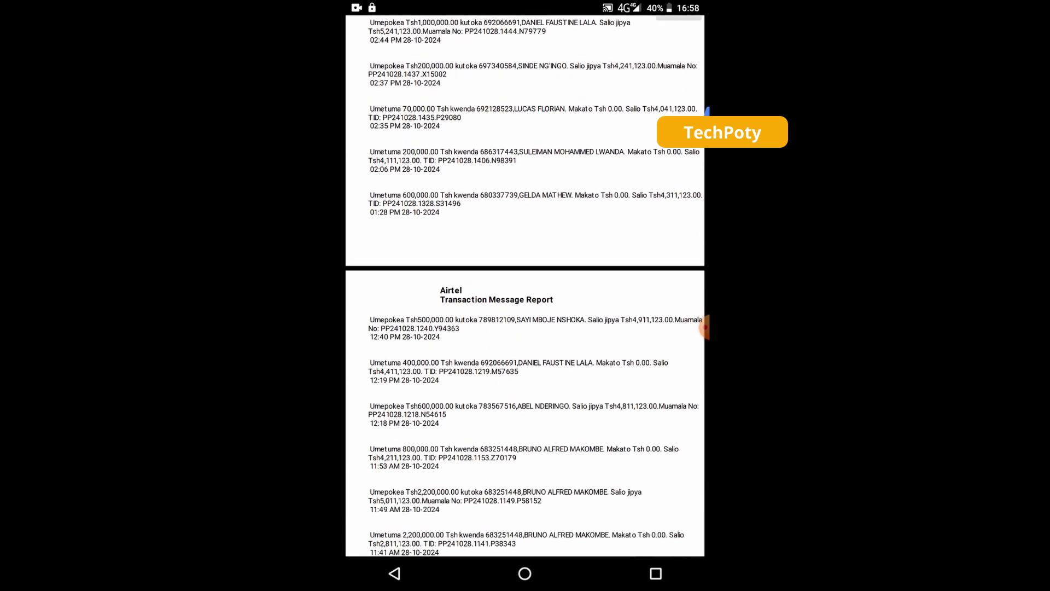
{"action": "scroll", "coordinate": [525, 295], "scroll_direction": "down", "scroll_amount": 5}
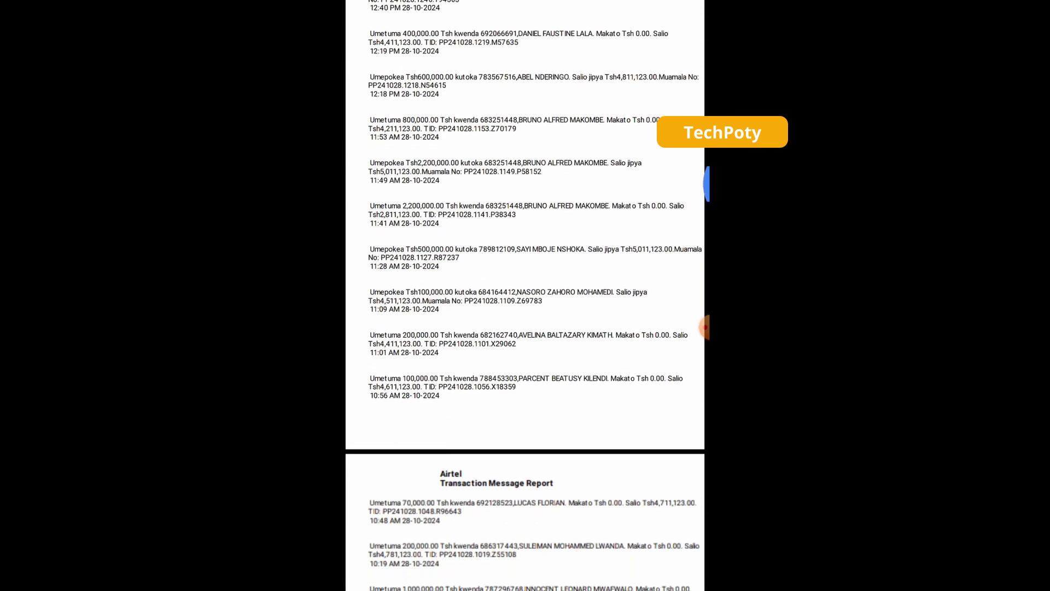
{"action": "scroll", "coordinate": [526, 295], "scroll_direction": "down", "scroll_amount": 5}
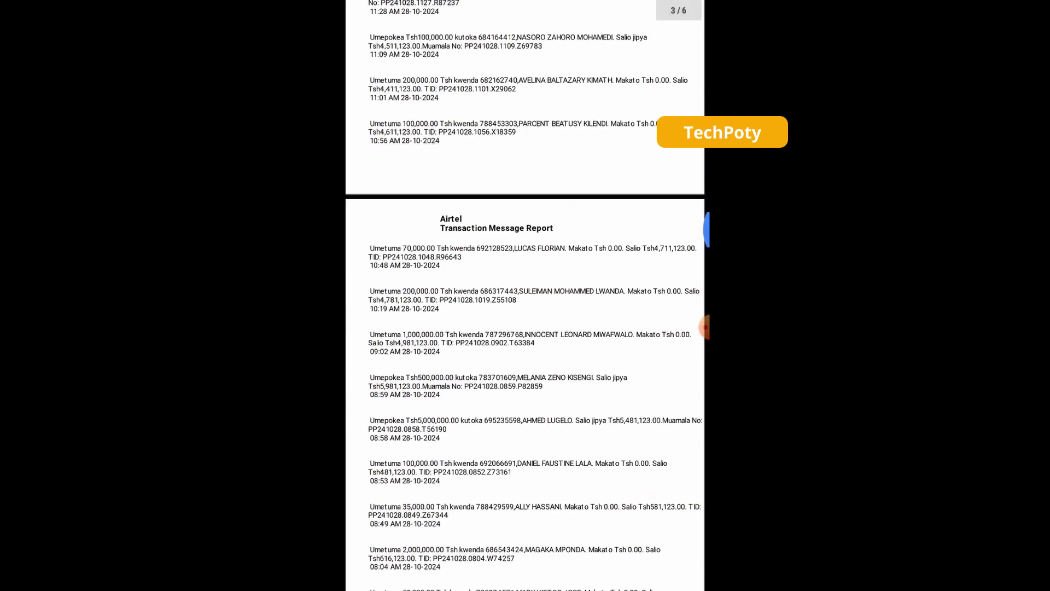
{"action": "scroll", "coordinate": [525, 295], "scroll_direction": "down", "scroll_amount": 2}
{"action": "scroll", "coordinate": [525, 296], "scroll_direction": "down", "scroll_amount": 5}
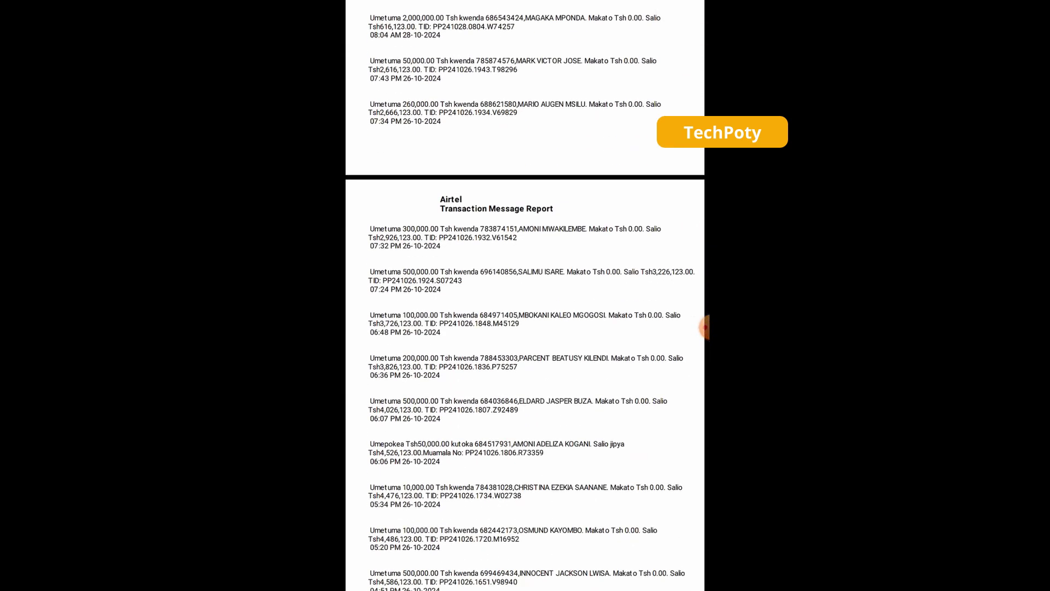
{"action": "scroll", "coordinate": [526, 295], "scroll_direction": "down", "scroll_amount": 1}
{"action": "scroll", "coordinate": [526, 296], "scroll_direction": "down", "scroll_amount": 3}
{"action": "scroll", "coordinate": [526, 296], "scroll_direction": "down", "scroll_amount": 1}
{"action": "scroll", "coordinate": [525, 295], "scroll_direction": "down", "scroll_amount": 1}
{"action": "scroll", "coordinate": [526, 295], "scroll_direction": "down", "scroll_amount": 2}
{"action": "scroll", "coordinate": [525, 295], "scroll_direction": "down", "scroll_amount": 5}
{"action": "scroll", "coordinate": [525, 296], "scroll_direction": "down", "scroll_amount": 1}
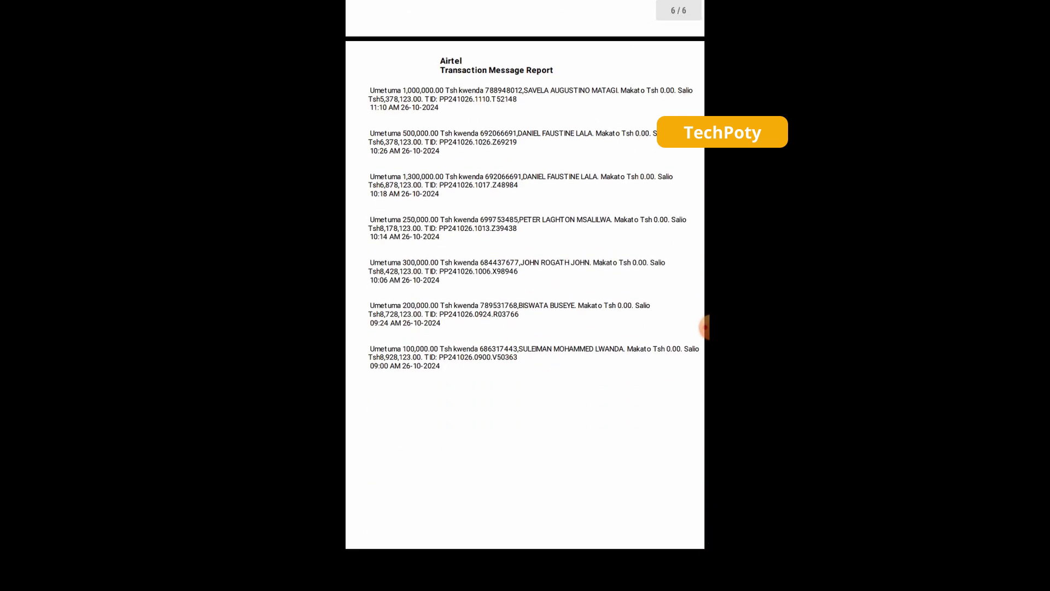
{"action": "scroll", "coordinate": [525, 295], "scroll_direction": "up", "scroll_amount": 5}
{"action": "scroll", "coordinate": [526, 296], "scroll_direction": "up", "scroll_amount": 5}
{"action": "scroll", "coordinate": [525, 296], "scroll_direction": "up", "scroll_amount": 1}
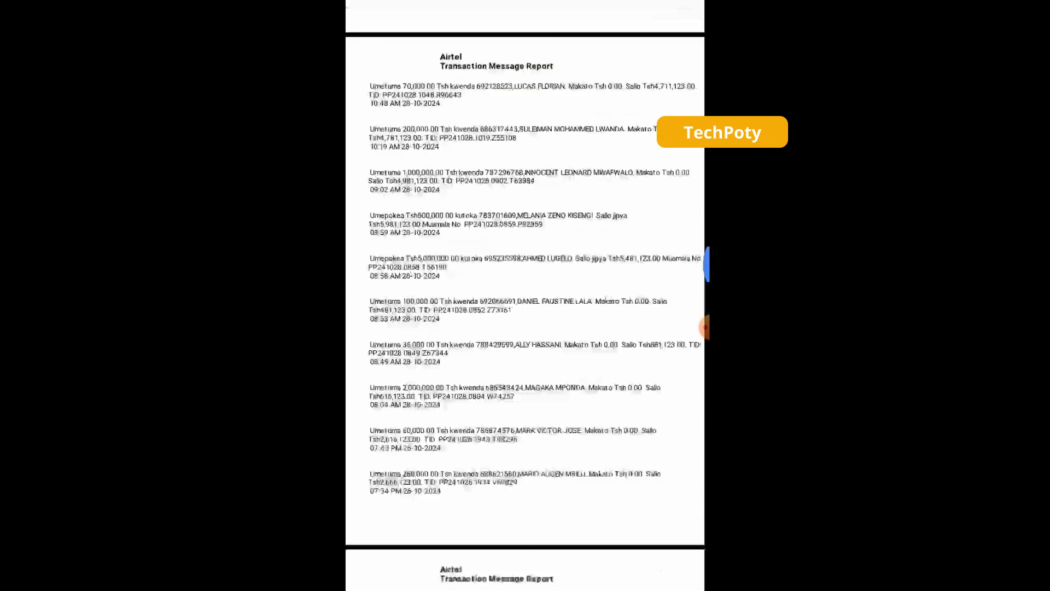
{"action": "scroll", "coordinate": [525, 296], "scroll_direction": "up", "scroll_amount": 5}
{"action": "scroll", "coordinate": [525, 296], "scroll_direction": "up", "scroll_amount": 5}
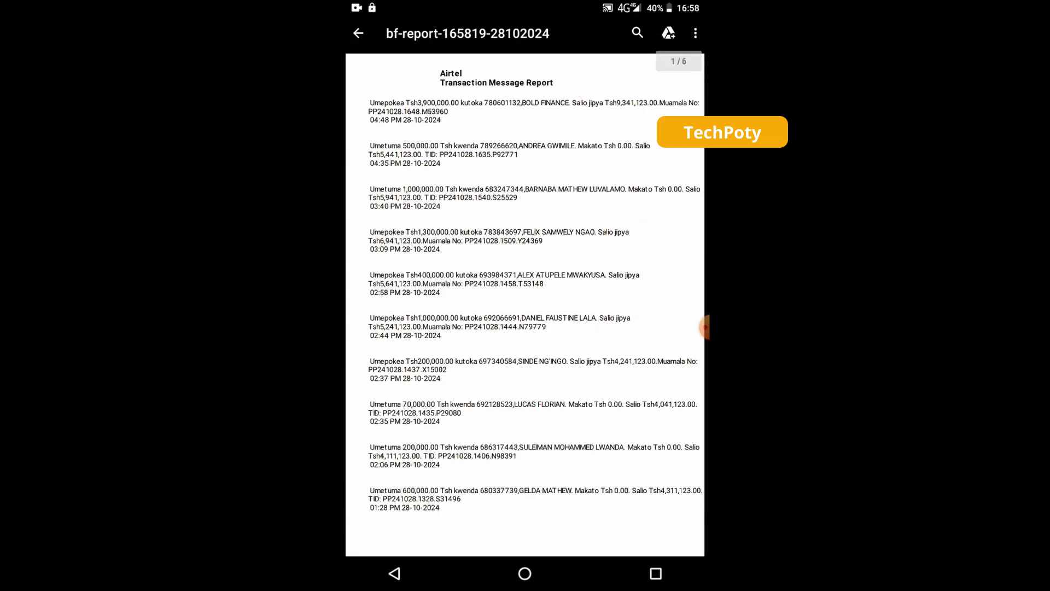
{"action": "scroll", "coordinate": [525, 295], "scroll_direction": "down", "scroll_amount": 2}
{"action": "scroll", "coordinate": [525, 295], "scroll_direction": "up", "scroll_amount": 3}
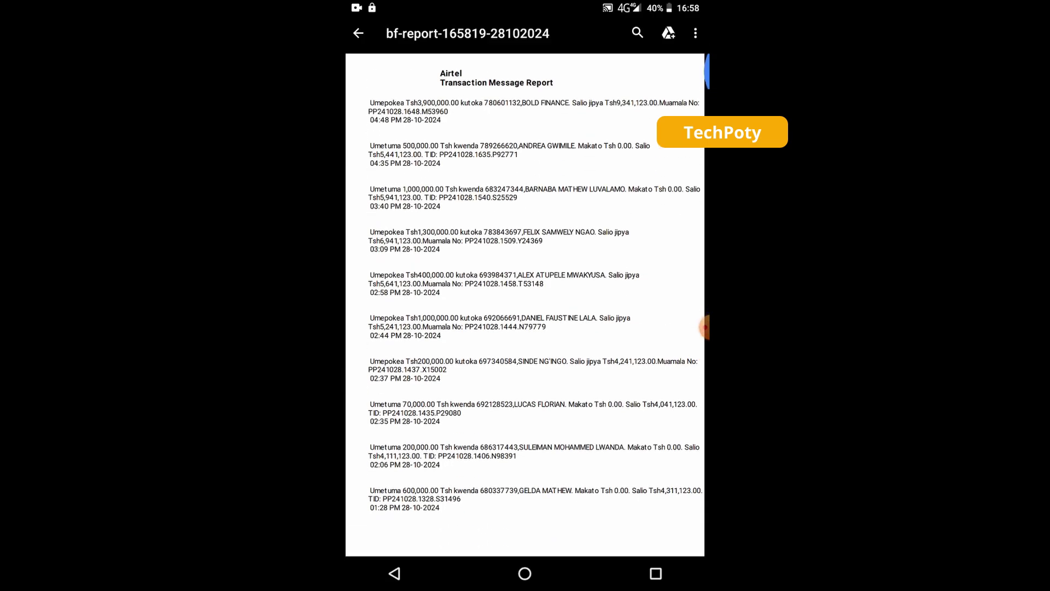
Step: Bring up the more-options menu for the Airtel report PDF
{"action": "left_click", "coordinate": [694, 34]}
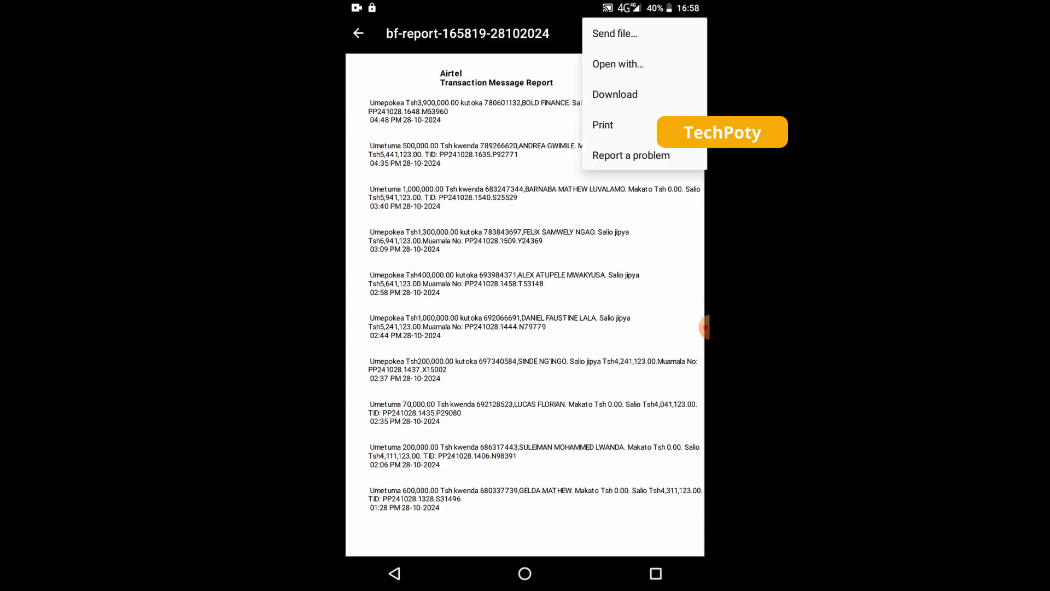
Step: Set a User defined period from 27 Oct 2024 to 28 Oct 2024
{"action": "key", "text": "Escape"}
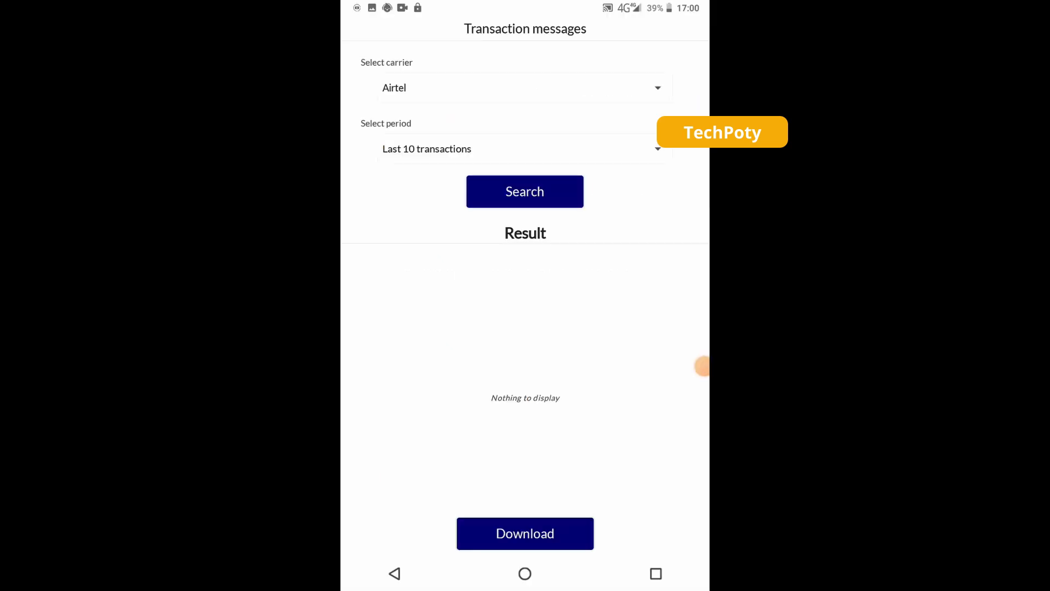
{"action": "left_click", "coordinate": [657, 149]}
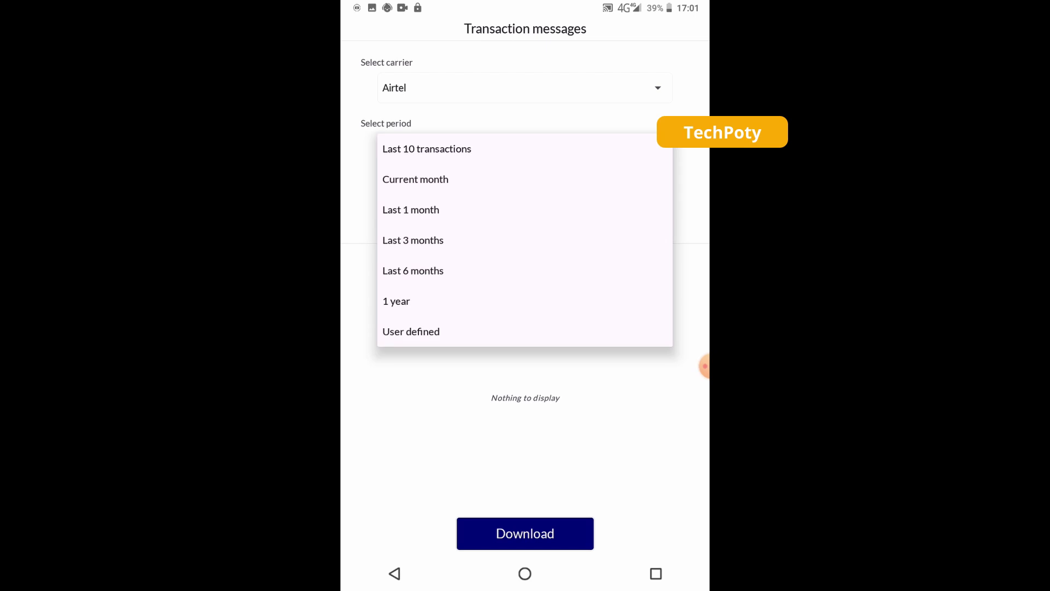
{"action": "left_click", "coordinate": [412, 331]}
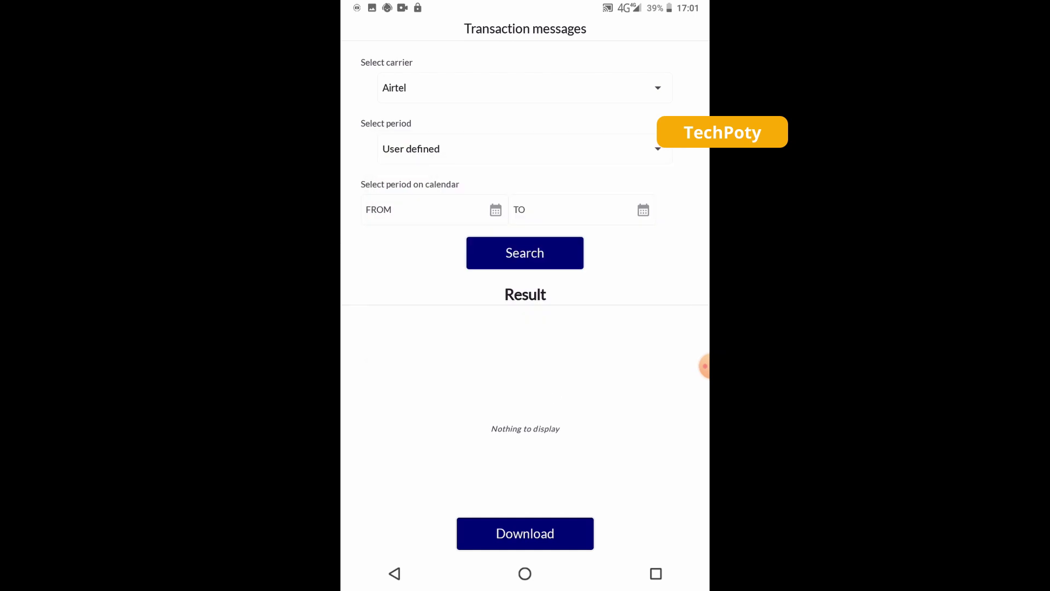
{"action": "left_click", "coordinate": [427, 208]}
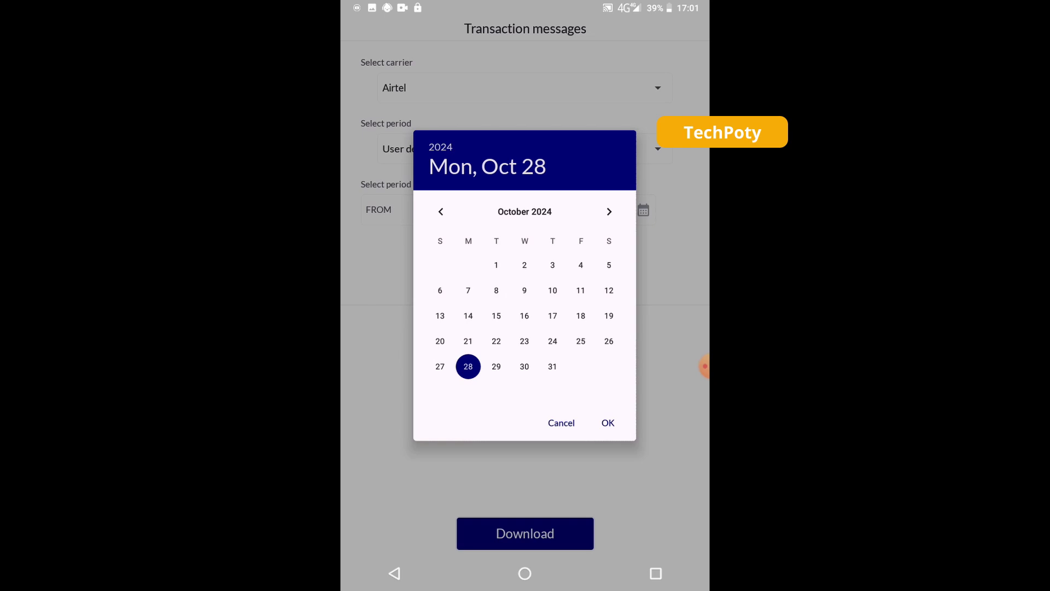
{"action": "left_click", "coordinate": [607, 423]}
{"action": "left_click", "coordinate": [608, 422]}
{"action": "left_click", "coordinate": [657, 88]}
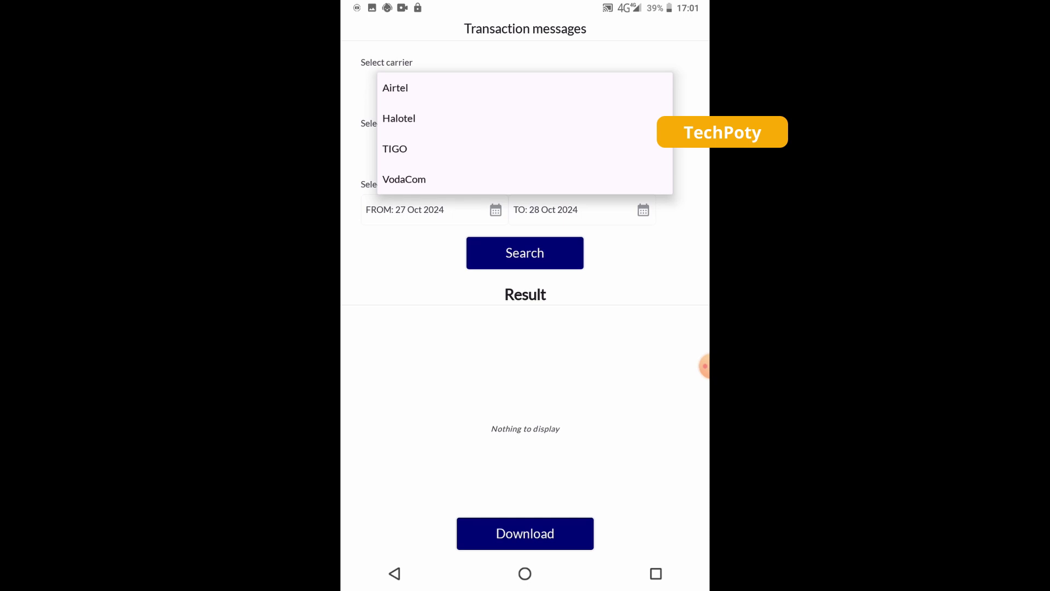
Step: Search Halotel messages for 27–28 Oct 2024, export them as PDF, then go home
{"action": "left_click", "coordinate": [404, 179]}
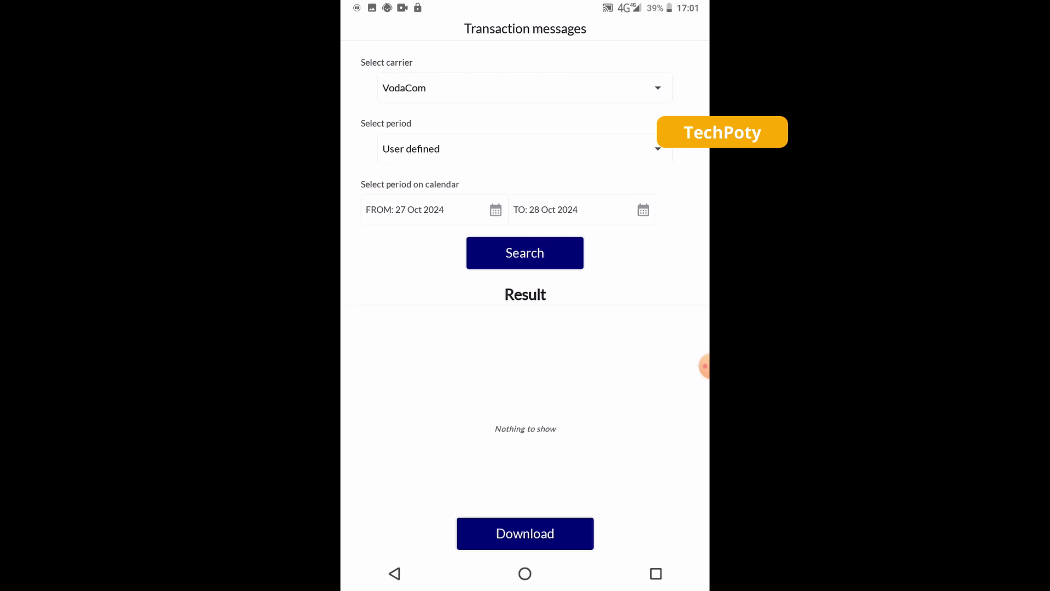
{"action": "left_click", "coordinate": [526, 88]}
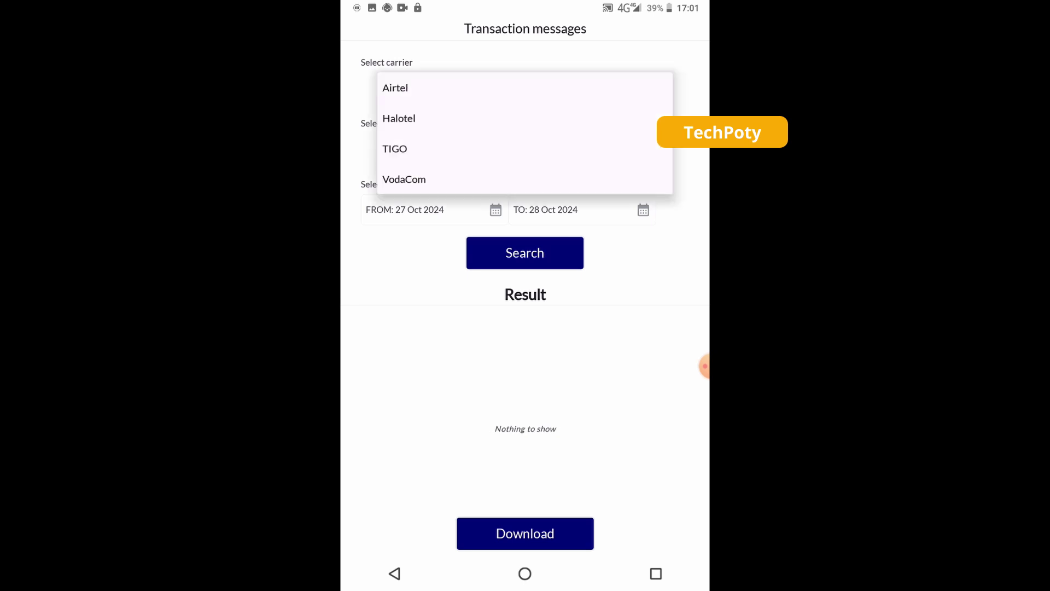
{"action": "left_click", "coordinate": [426, 118]}
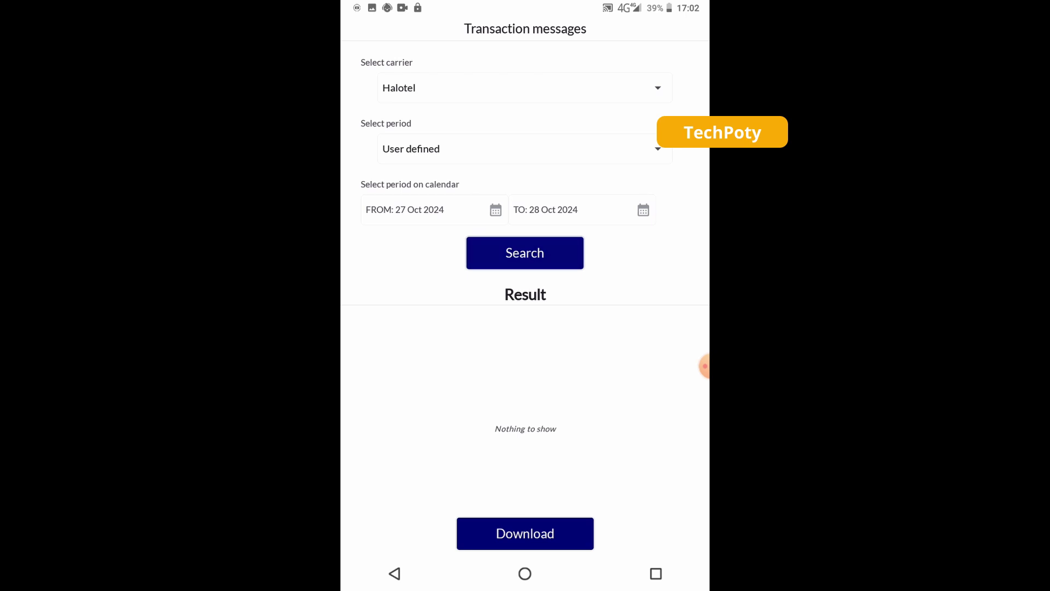
{"action": "left_click", "coordinate": [525, 253]}
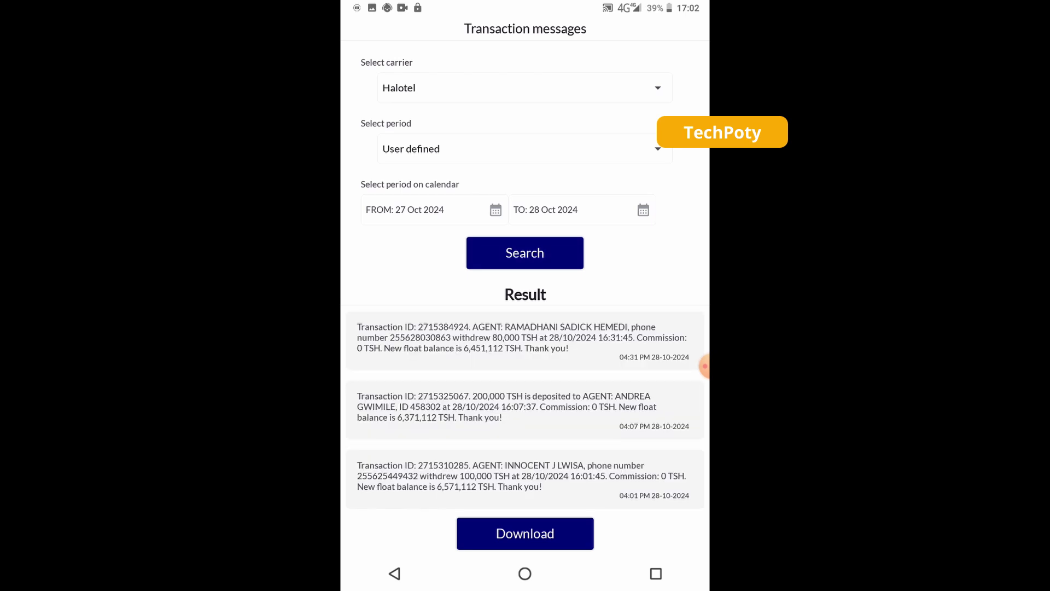
{"action": "scroll", "coordinate": [525, 411], "scroll_direction": "down", "scroll_amount": 10}
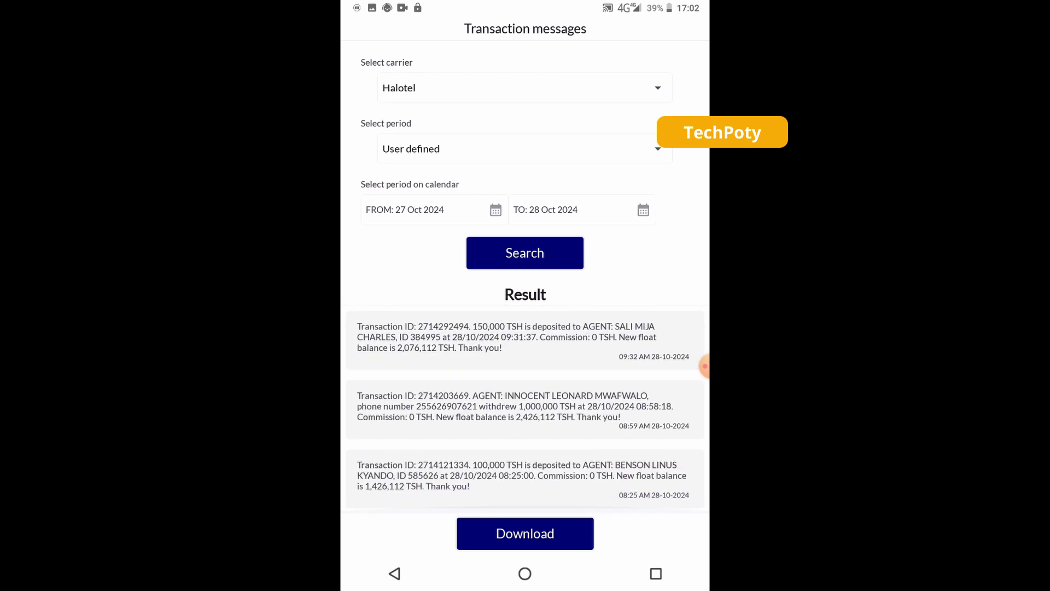
{"action": "left_click", "coordinate": [526, 533]}
{"action": "left_click", "coordinate": [526, 574]}
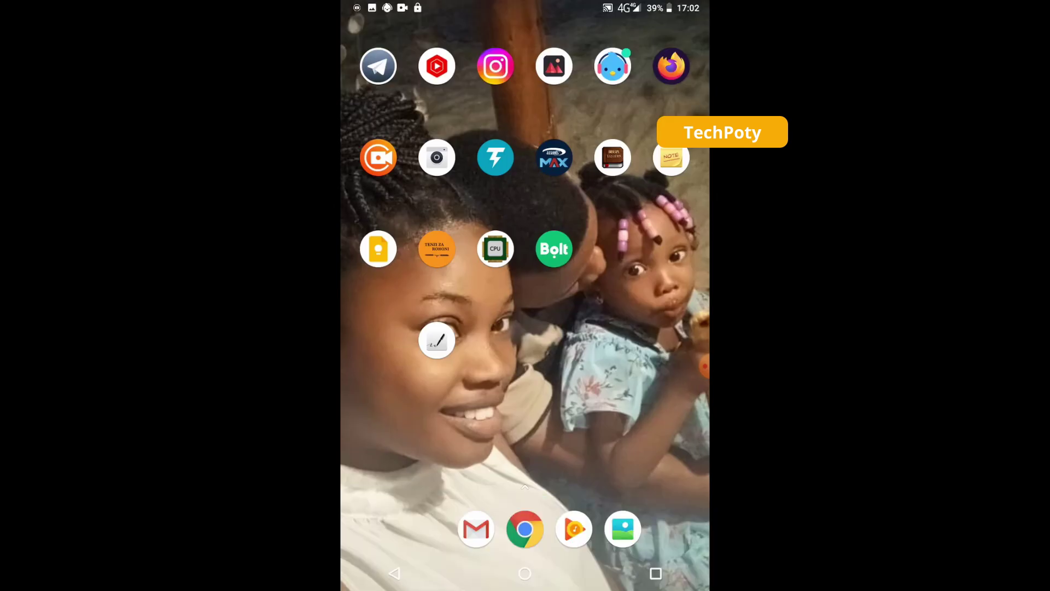
{"action": "left_click_drag", "start_coordinate": [640, 369], "coordinate": [394, 370]}
{"action": "left_click", "coordinate": [670, 432]}
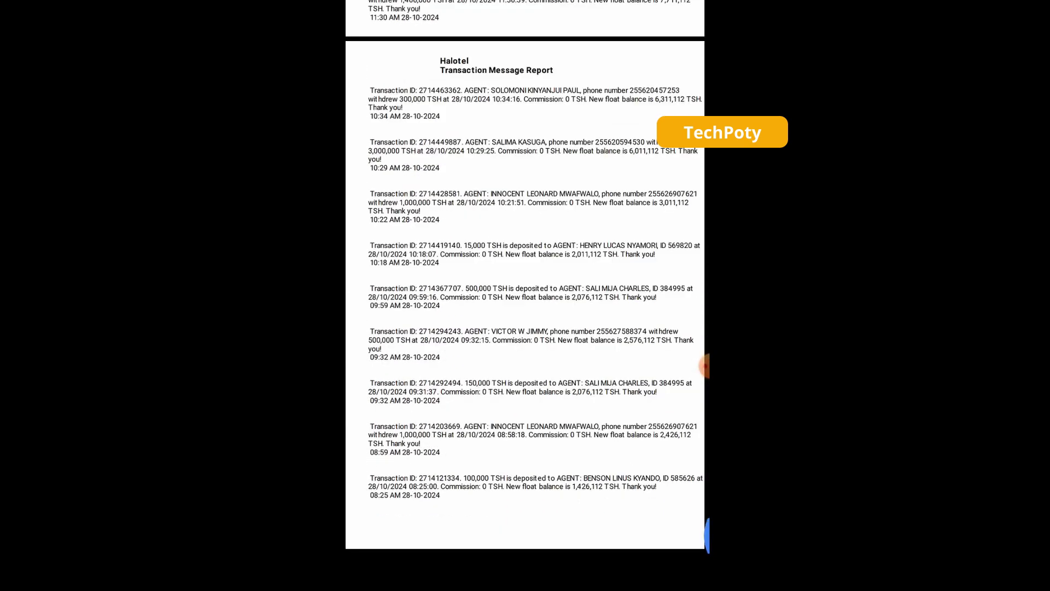
{"action": "scroll", "coordinate": [525, 295], "scroll_direction": "up", "scroll_amount": 10}
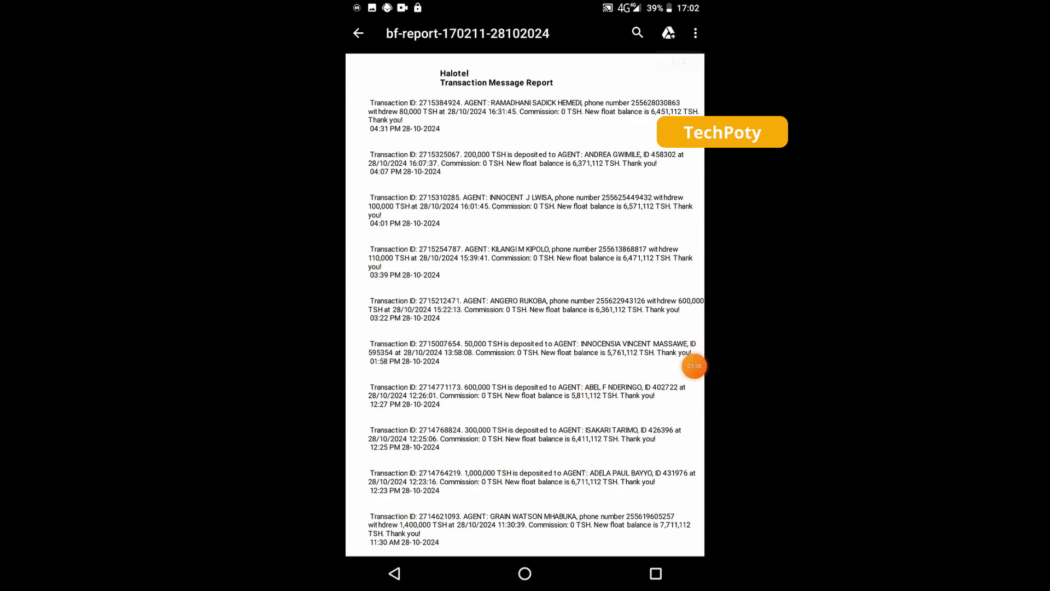
{"action": "left_click", "coordinate": [694, 367]}
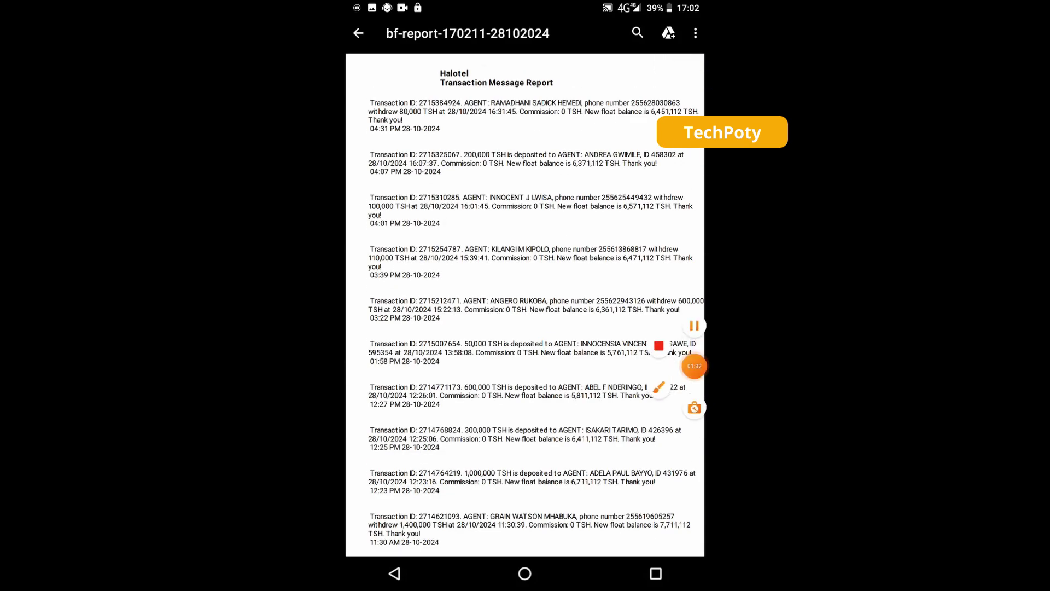